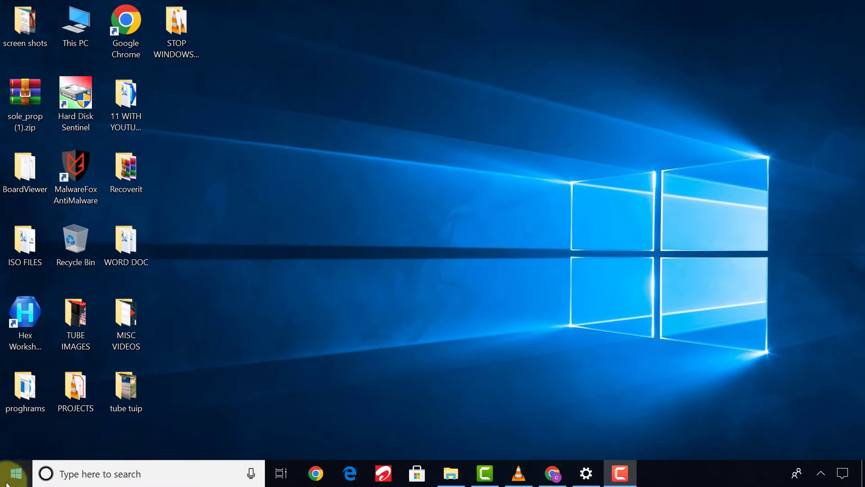
# - Turn off the live tiles for the Calendar and Mail tiles in the Start menu
pyautogui.click(13, 479)
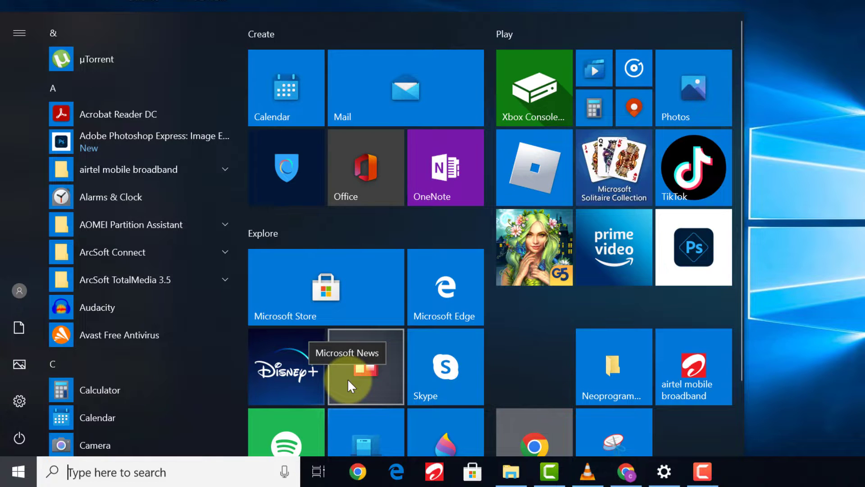
pyautogui.rightClick(283, 88)
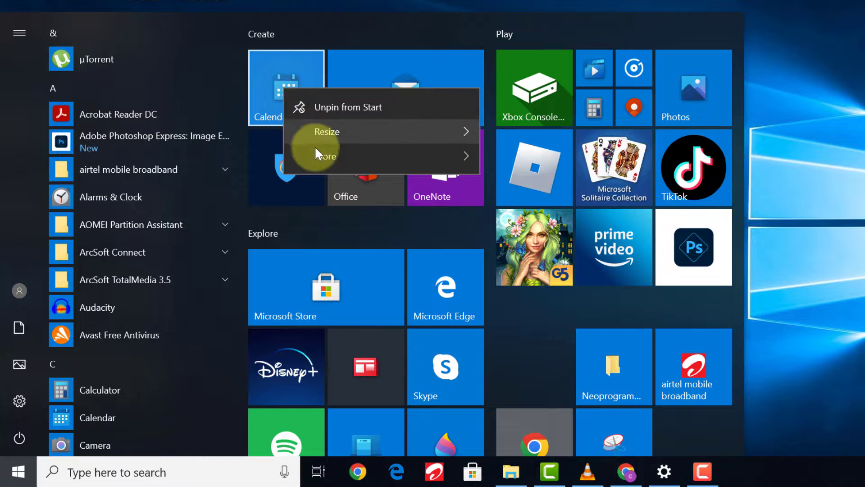
pyautogui.click(320, 155)
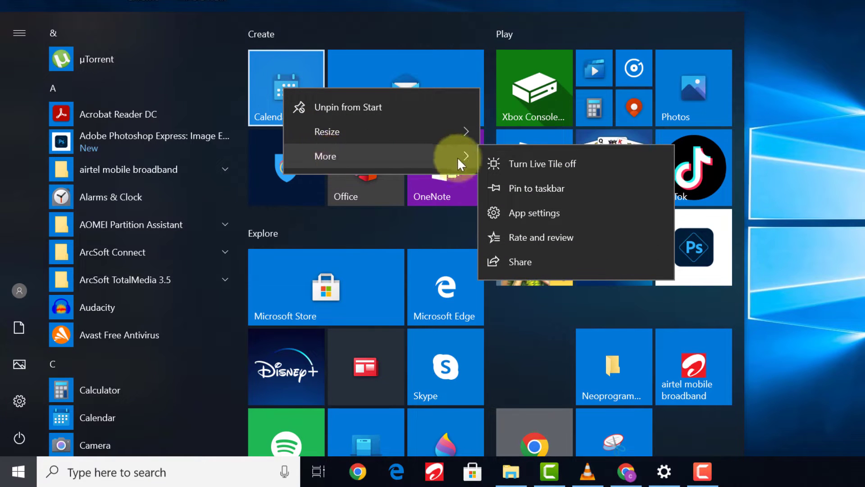
pyautogui.click(548, 165)
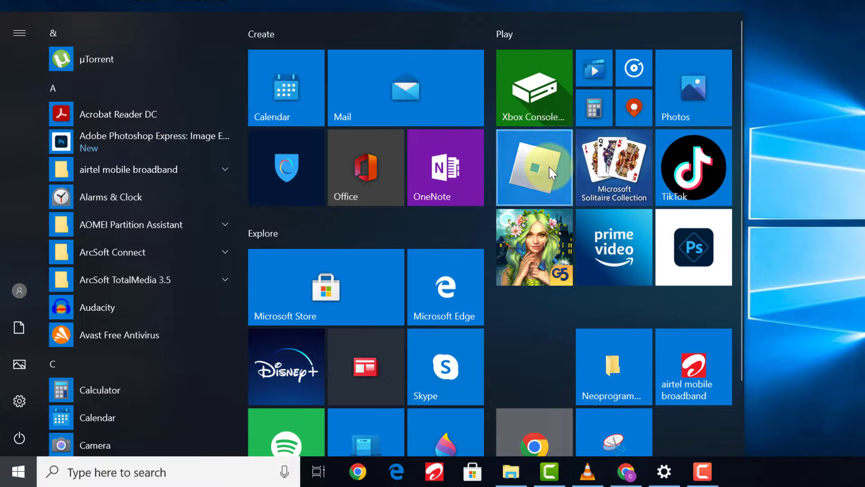
pyautogui.rightClick(362, 91)
pyautogui.click(391, 155)
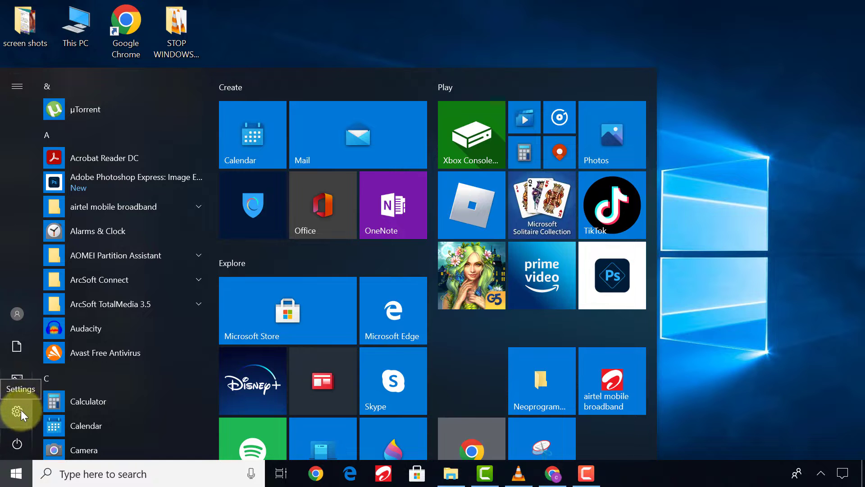
# - Switch 'Let apps run in the background' Off under Privacy > Background apps
pyautogui.click(16, 410)
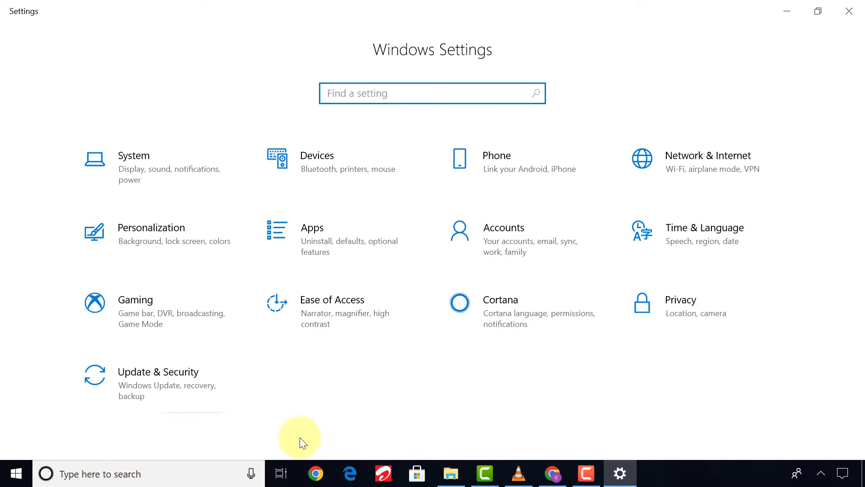
pyautogui.click(686, 310)
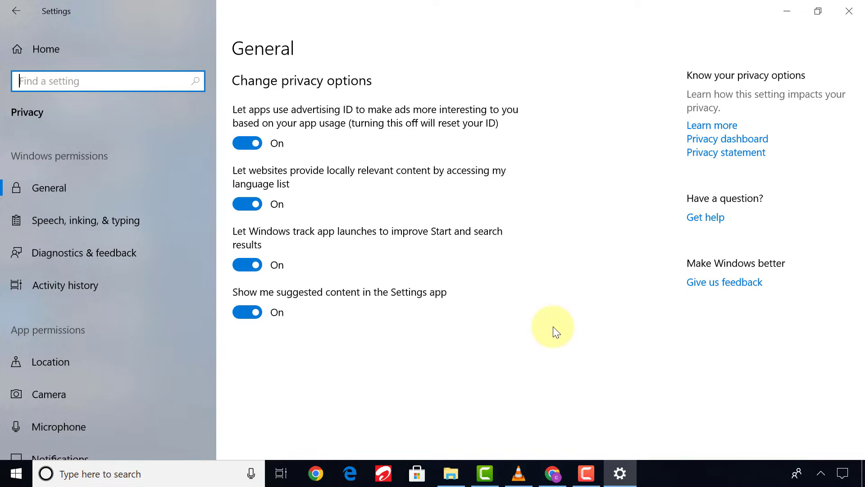
pyautogui.scroll(-5, 169, 253)
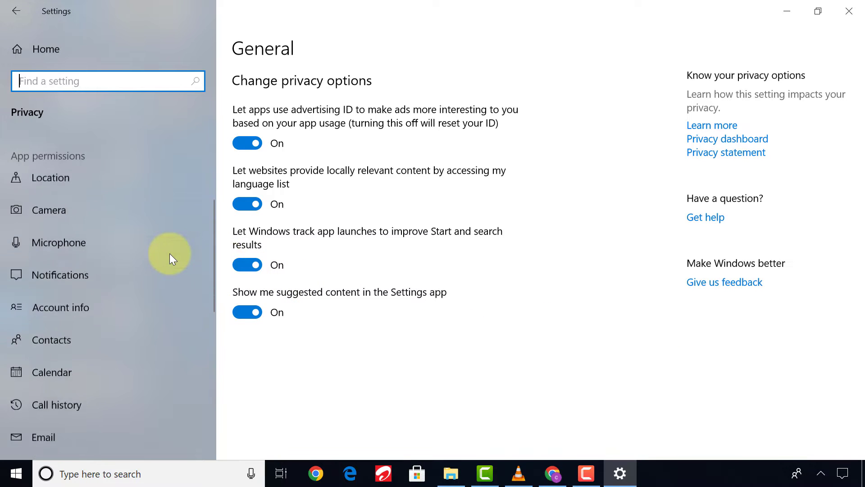
pyautogui.scroll(-5, 169, 254)
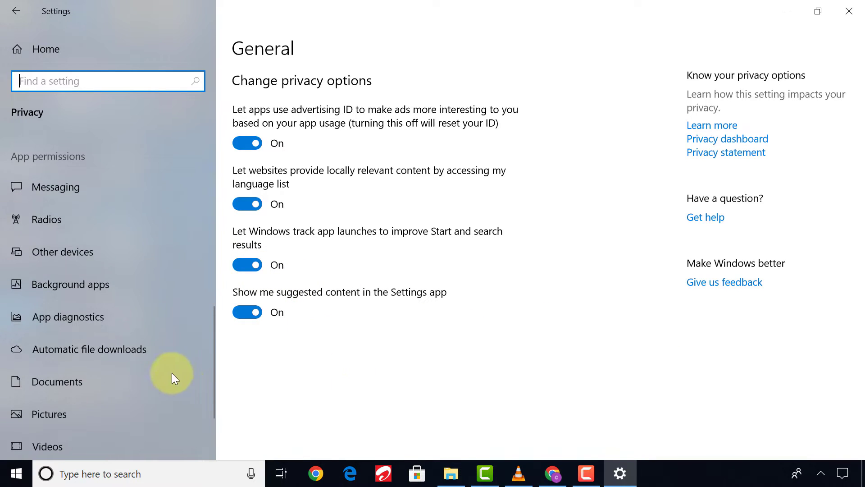
pyautogui.click(71, 287)
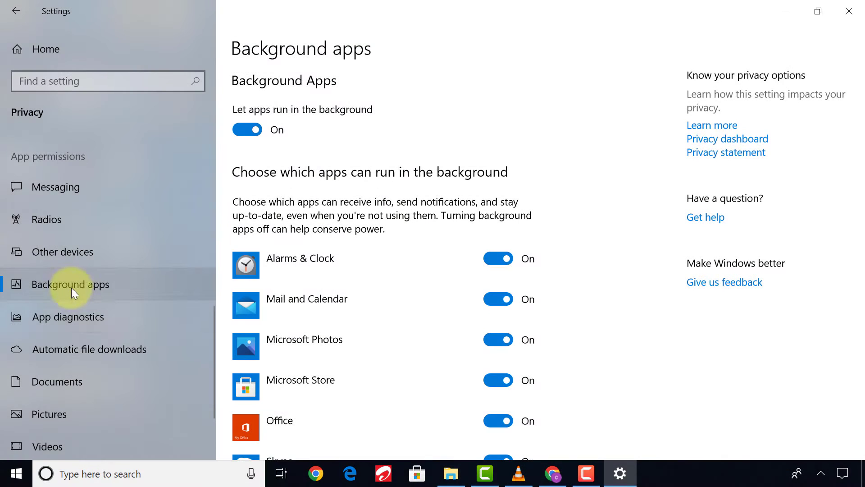
pyautogui.scroll(-3, 449, 277)
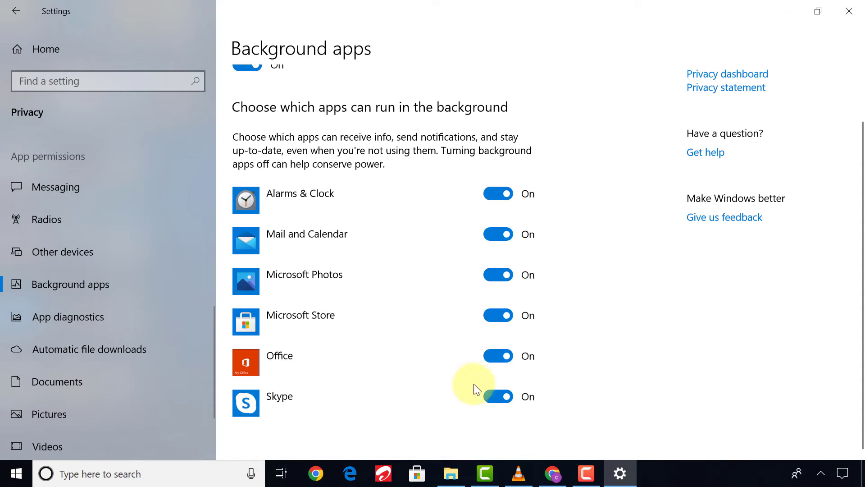
pyautogui.scroll(3, 485, 185)
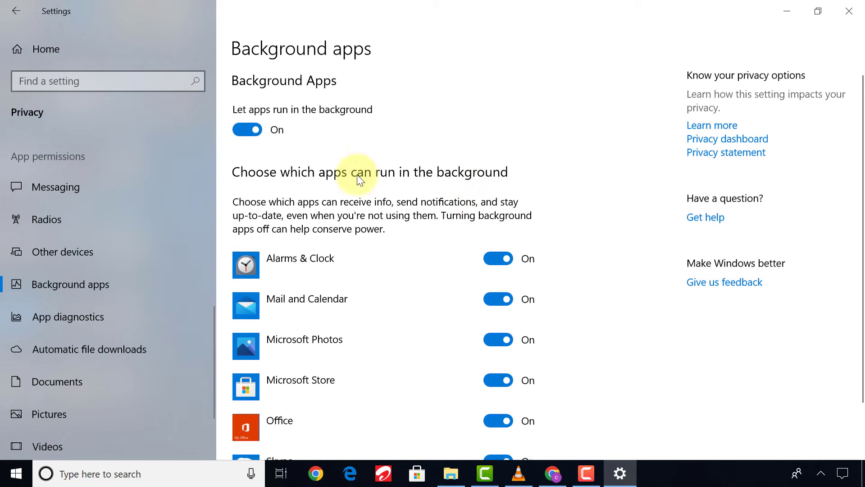
pyautogui.click(241, 128)
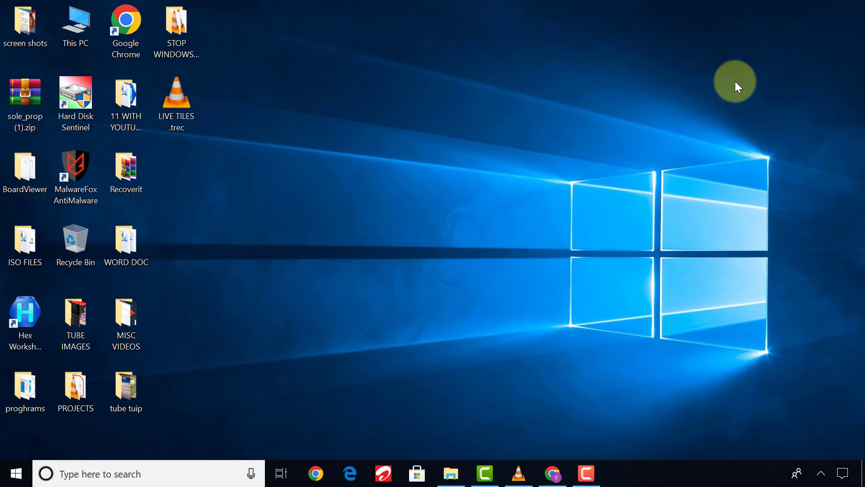
# - Go to Network & Internet > Cellular and open 'Choose apps that can use your cellular data'
pyautogui.click(17, 473)
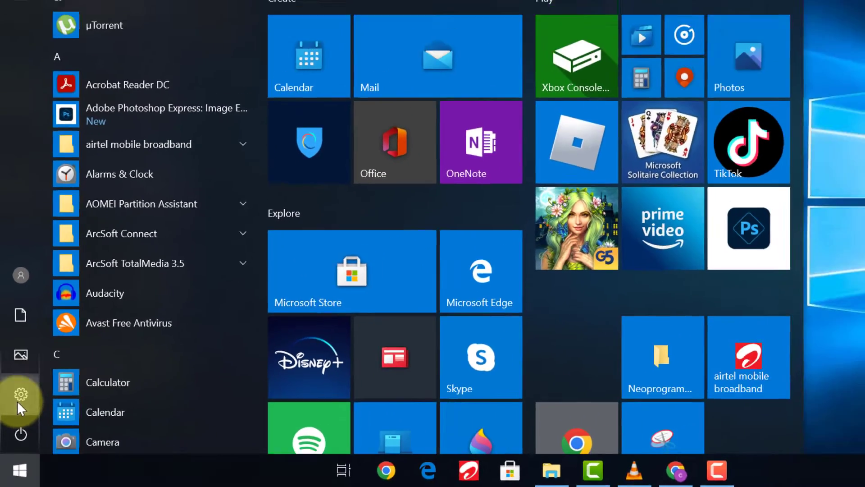
pyautogui.click(24, 377)
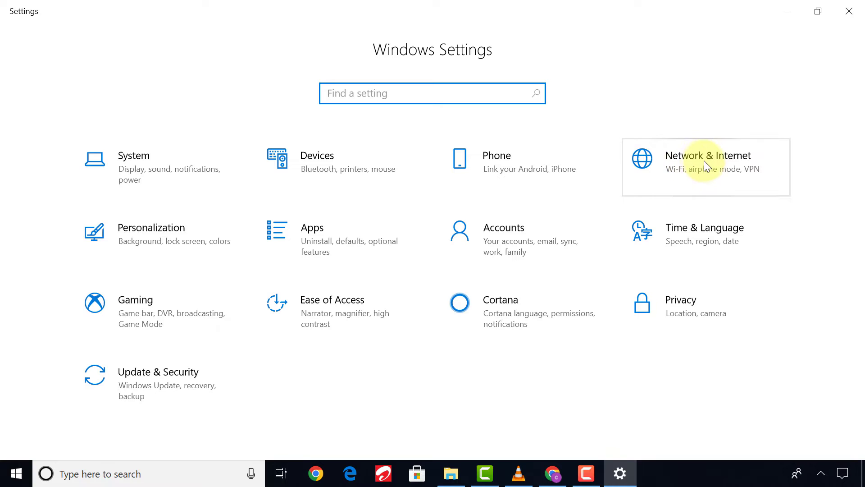
pyautogui.click(703, 161)
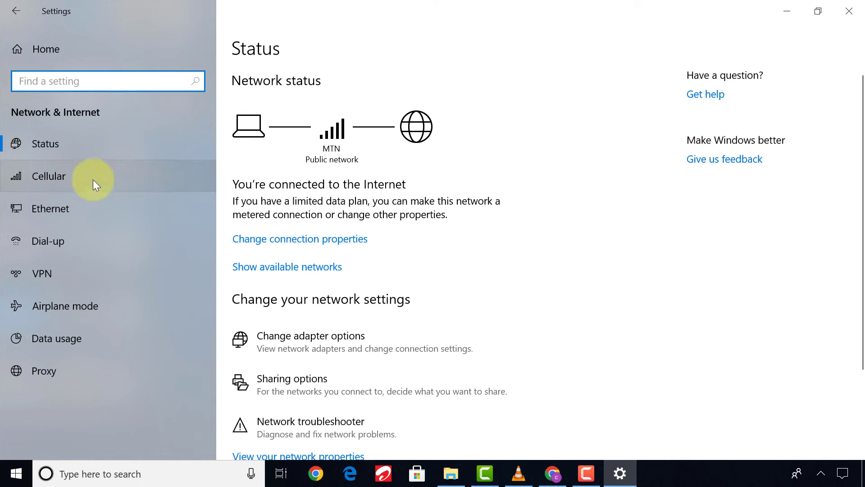
pyautogui.click(53, 179)
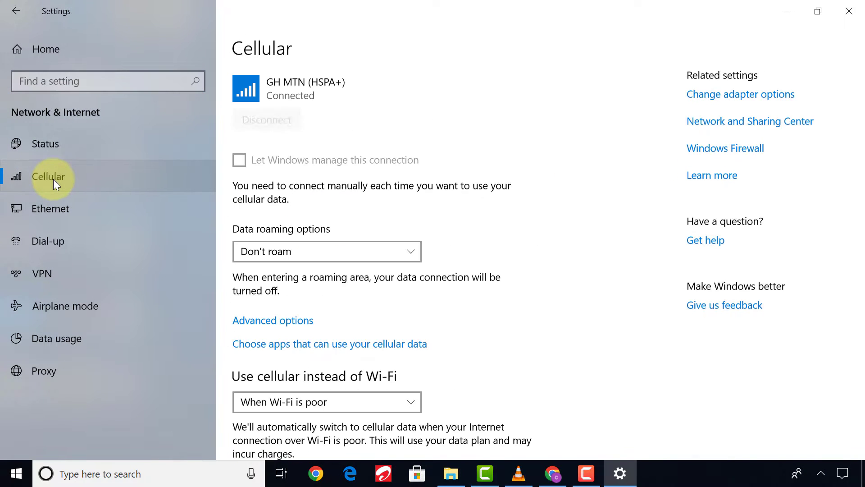
pyautogui.scroll(-3, 376, 299)
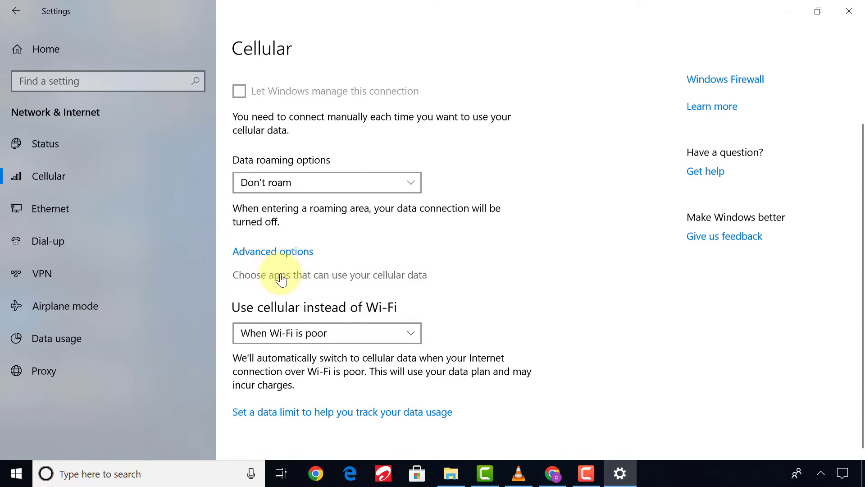
pyautogui.click(281, 279)
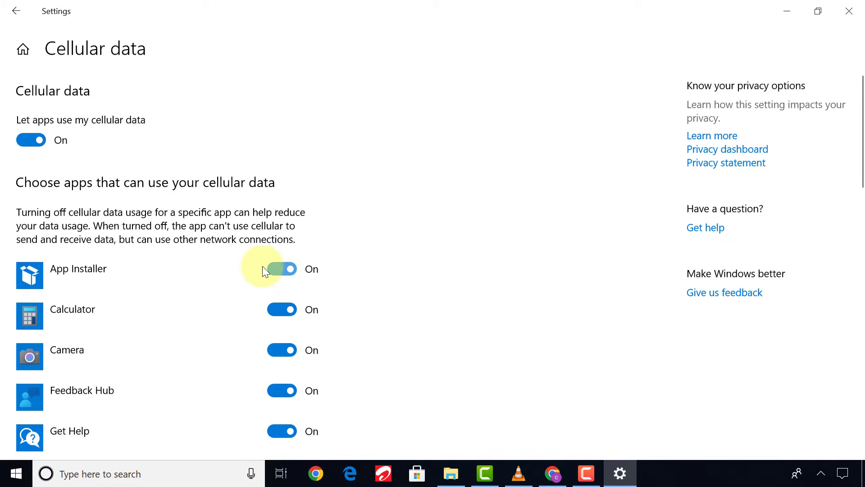
# - Switch 'Let apps use my cellular data' Off for every listed app
pyautogui.scroll(-5, 226, 255)
pyautogui.scroll(-12, 222, 263)
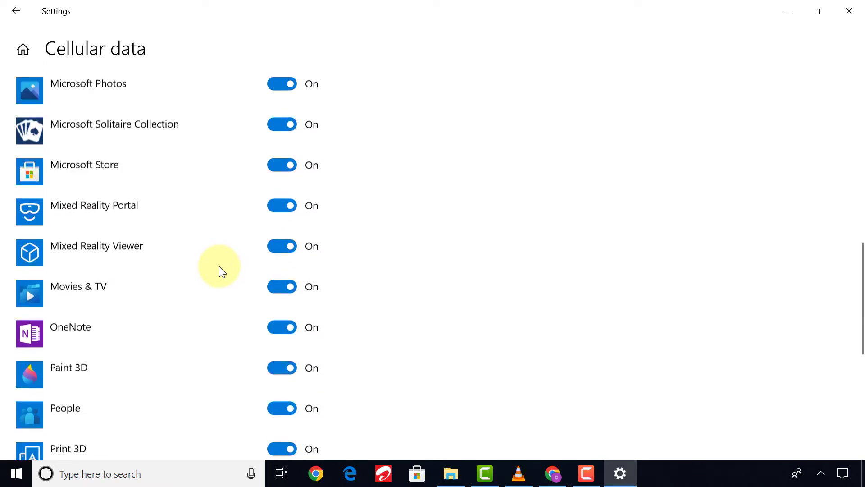
pyautogui.scroll(12, 219, 271)
pyautogui.scroll(6, 218, 270)
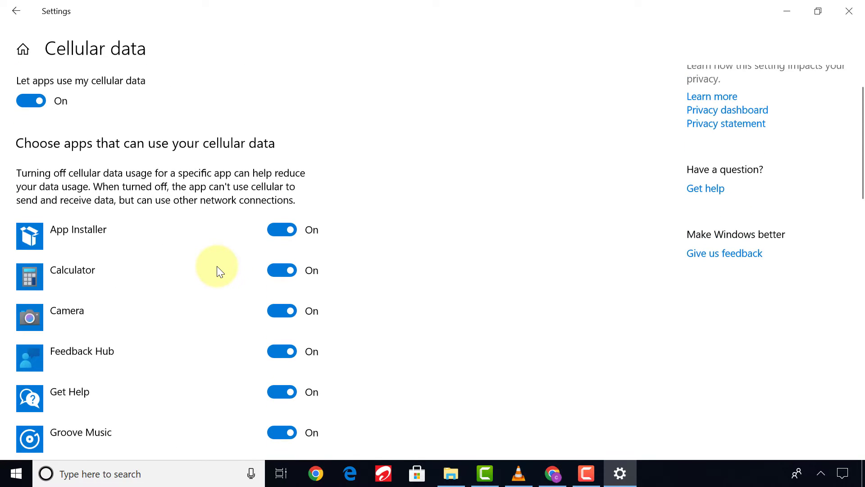
pyautogui.scroll(2, 218, 266)
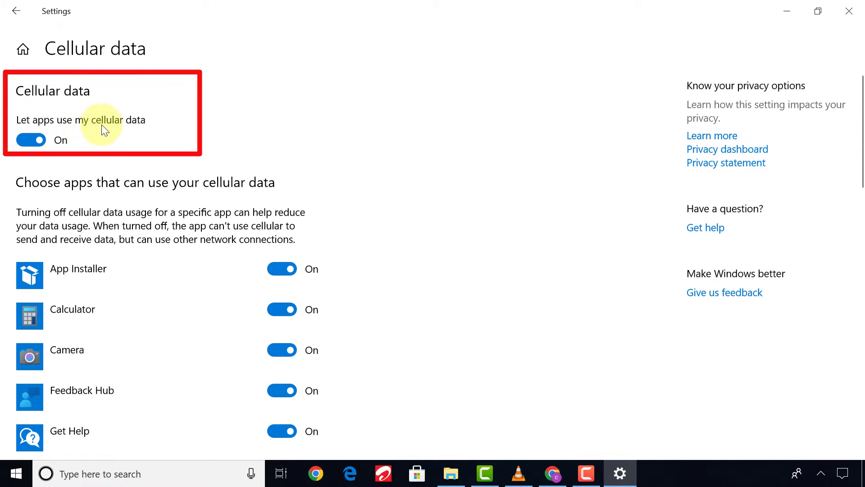
pyautogui.click(25, 139)
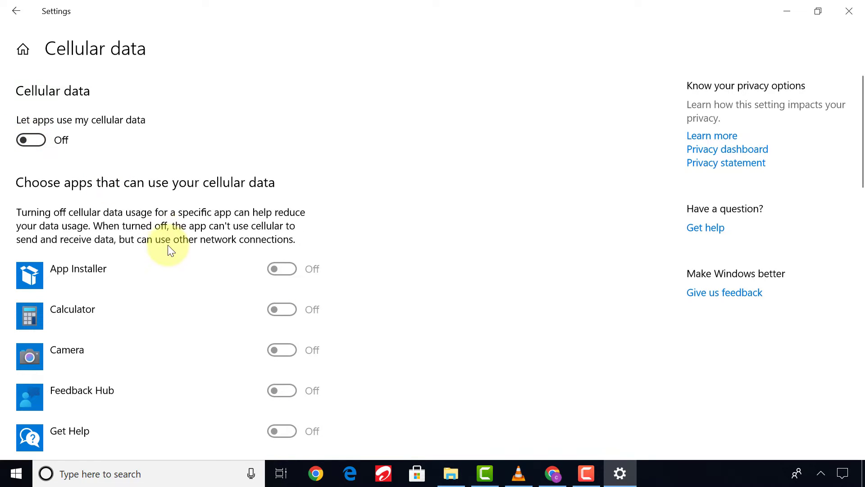
pyautogui.scroll(-15, 169, 249)
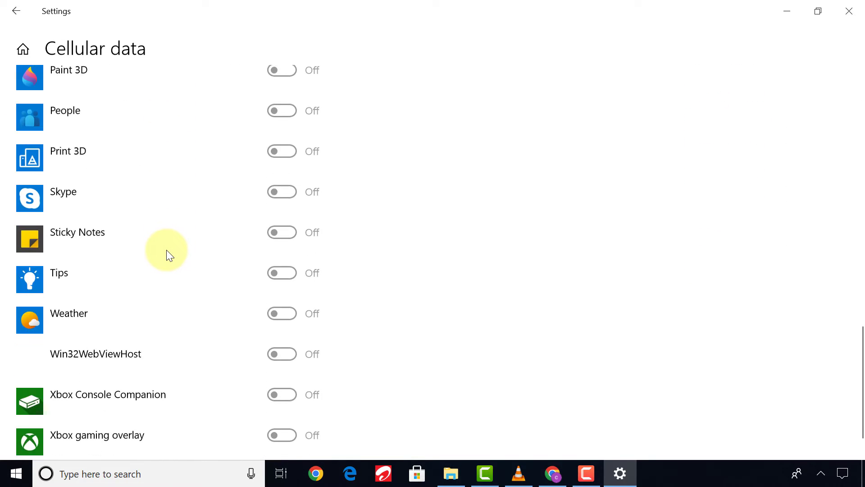
pyautogui.scroll(15, 166, 250)
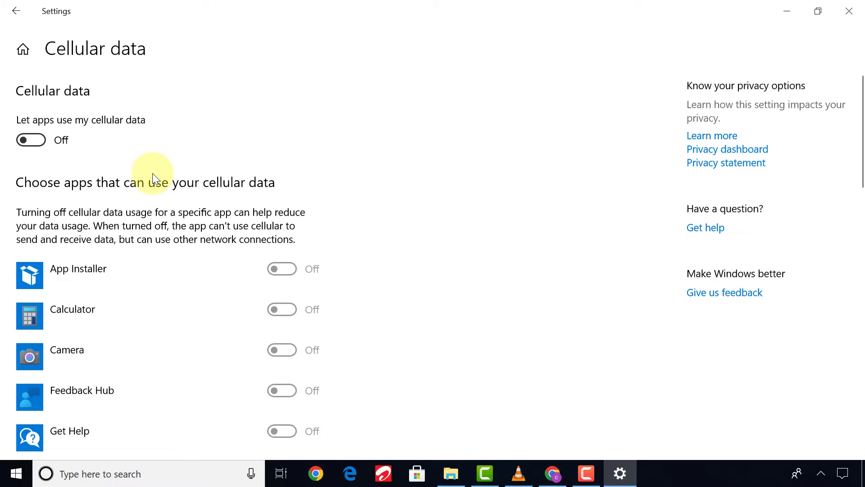
# - Return to Network & Internet and open the Ethernet adapter's details page
pyautogui.click(33, 54)
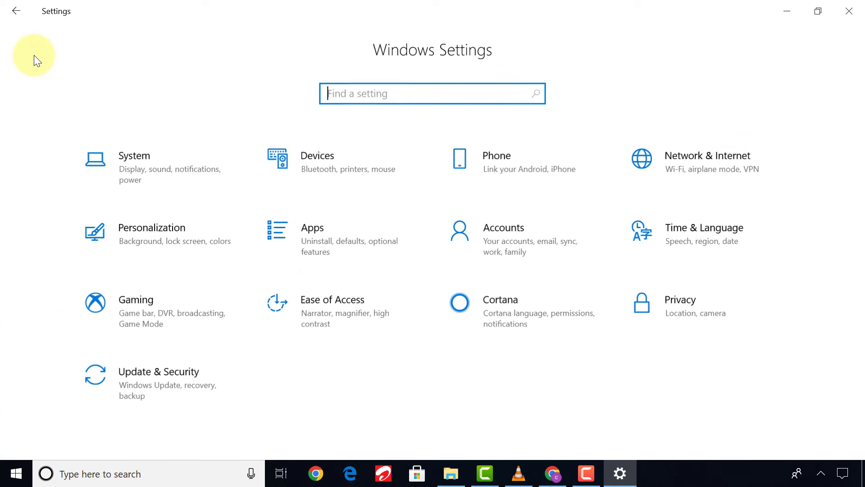
pyautogui.click(16, 10)
pyautogui.click(16, 10)
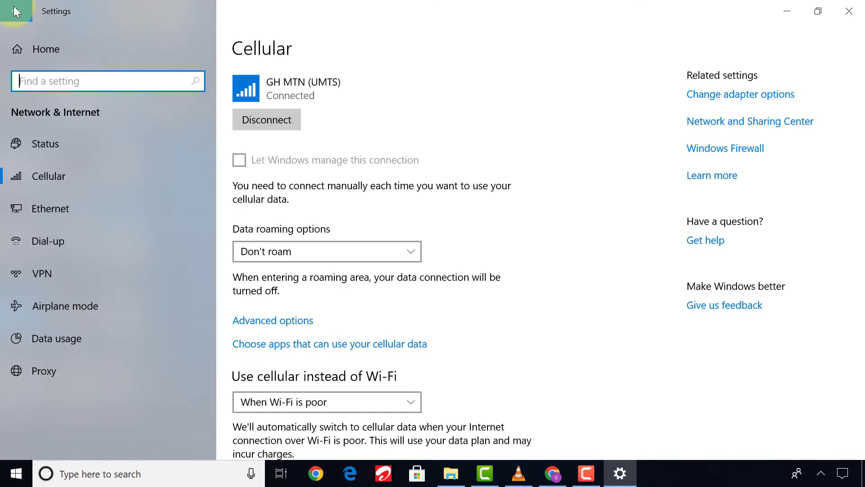
pyautogui.click(47, 210)
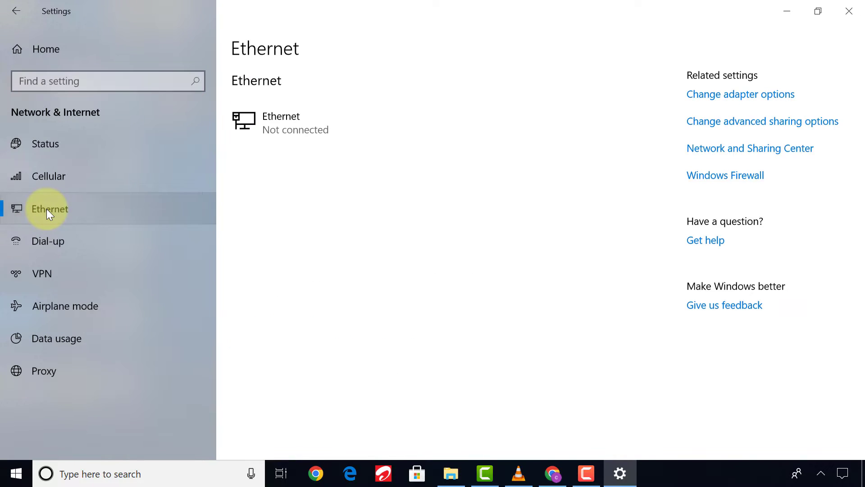
pyautogui.click(296, 124)
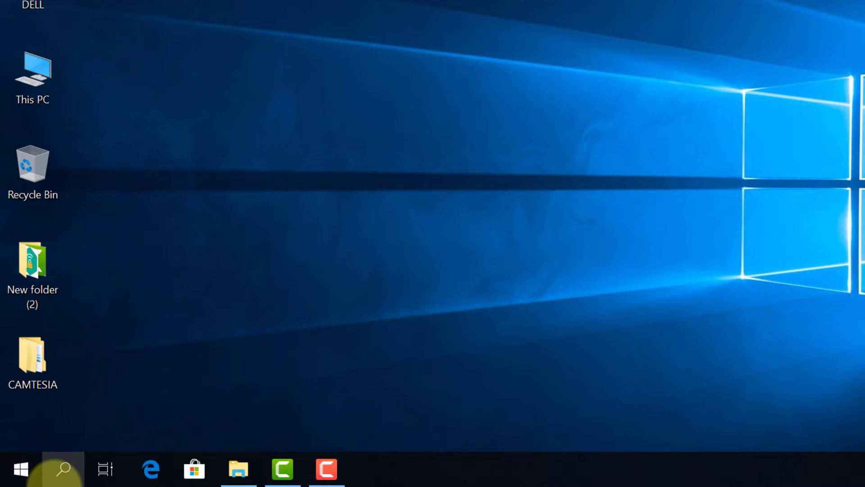
# - Search for 'control panel' and launch it to show All Control Panel Items
pyautogui.click(63, 469)
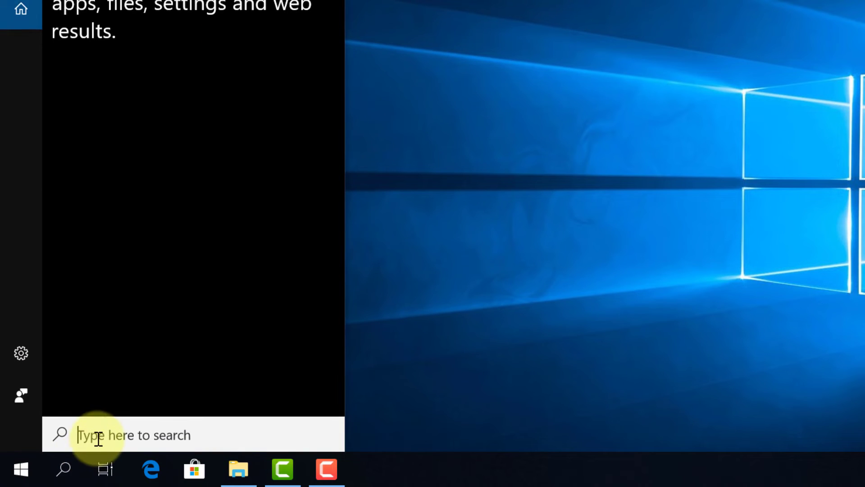
pyautogui.write('contro')
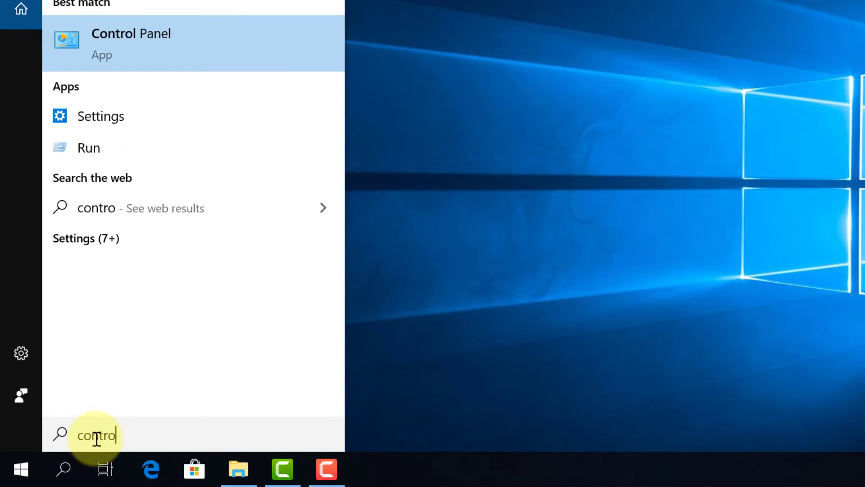
pyautogui.write('l panel')
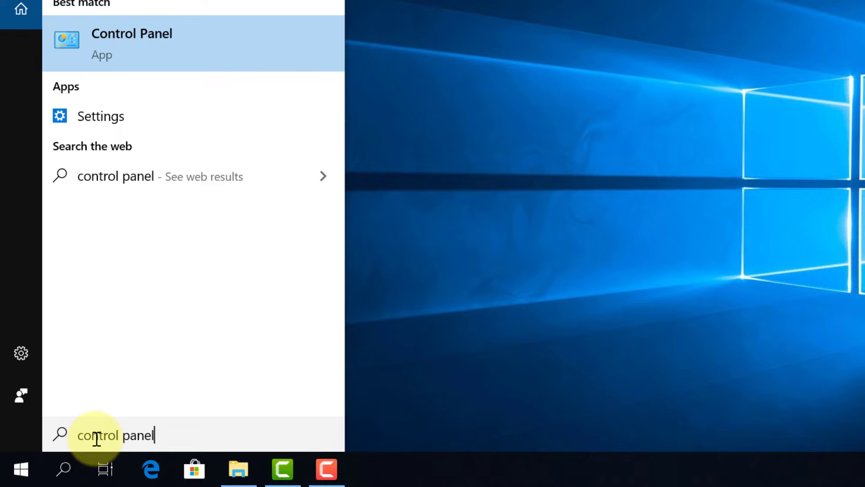
pyautogui.press('Return')
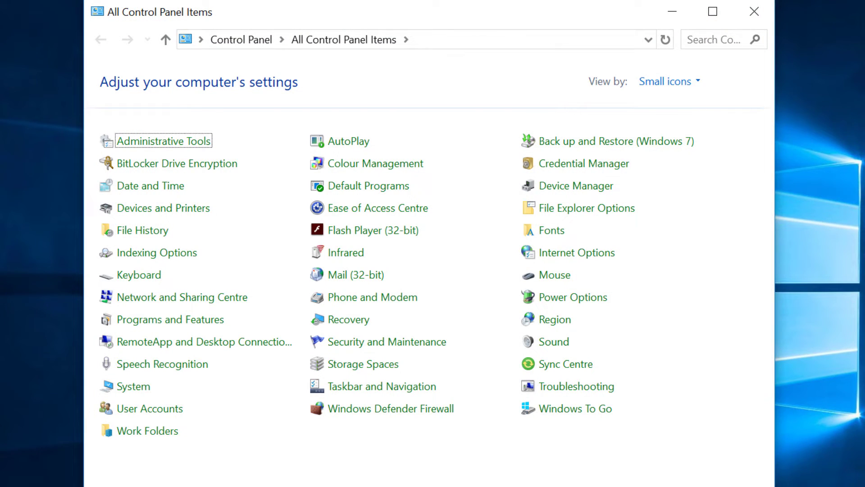
# - Launch Services from Administrative Tools and scroll the list down toward Windows Update
pyautogui.click(163, 141)
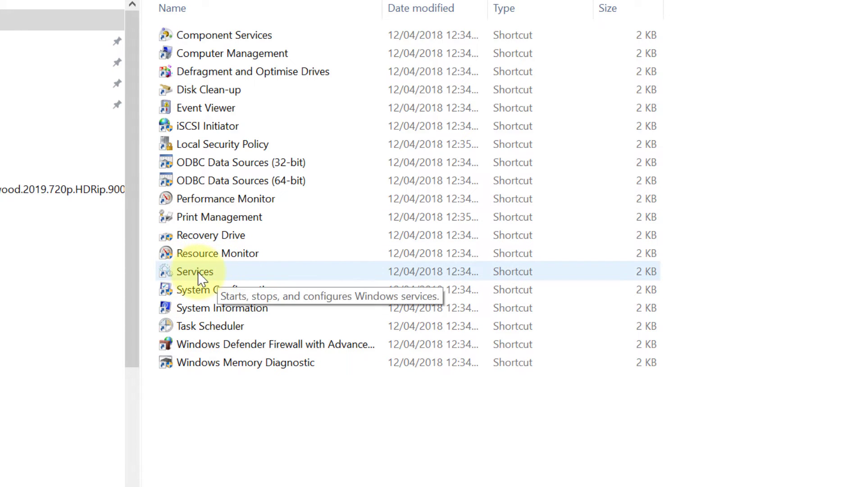
pyautogui.click(202, 279)
pyautogui.doubleClick(201, 279)
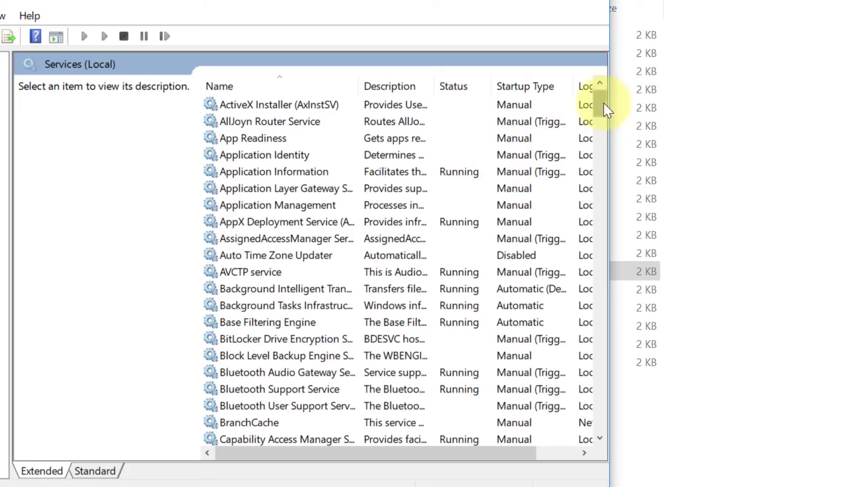
pyautogui.moveTo(603, 102); pyautogui.dragTo(548, 364)
pyautogui.scroll(-7, 287, 323)
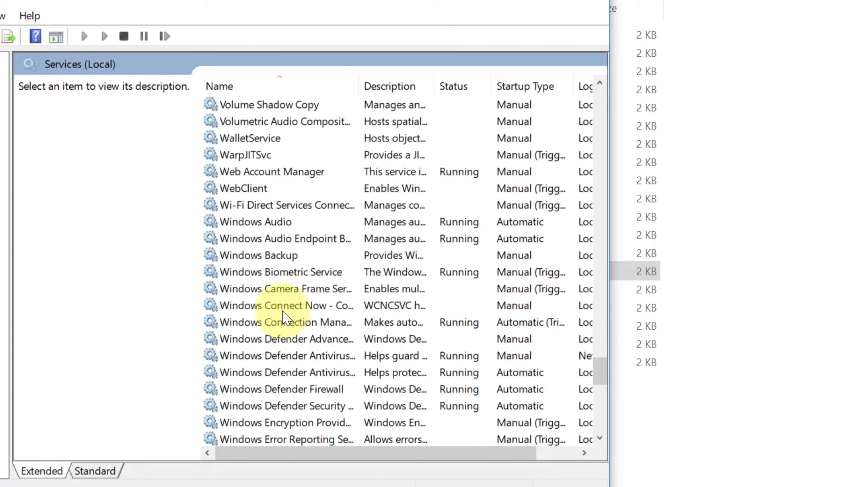
pyautogui.scroll(-4, 285, 311)
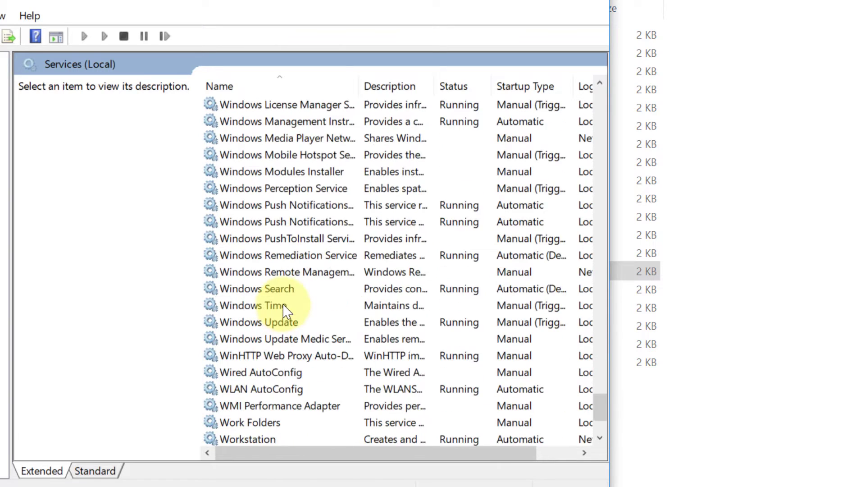
pyautogui.scroll(-2, 286, 311)
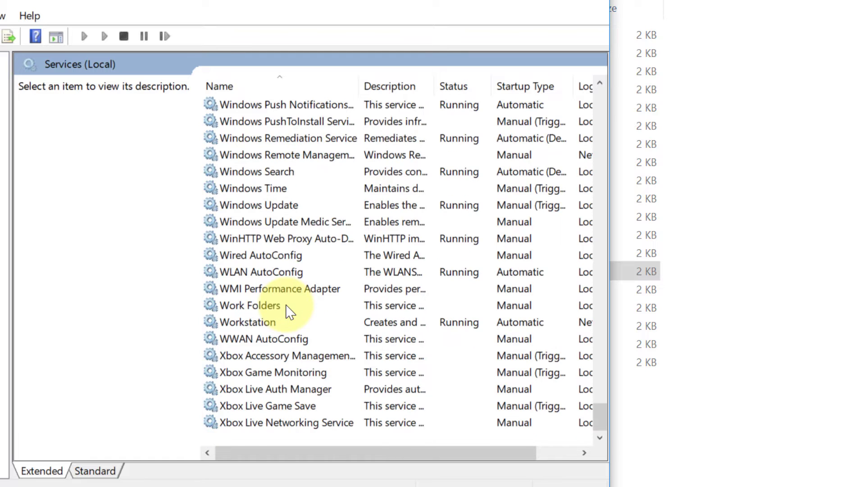
# - In Windows Update properties, stop the service, set startup type to Disabled, and apply
pyautogui.scroll(2, 288, 316)
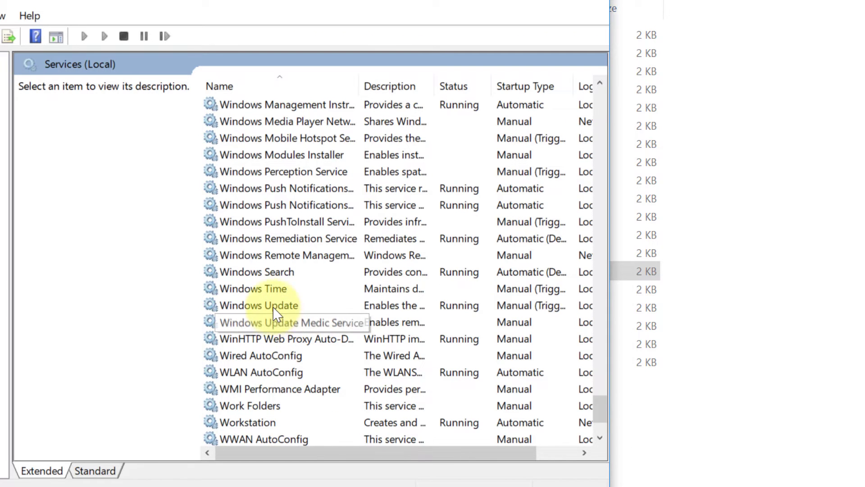
pyautogui.doubleClick(272, 306)
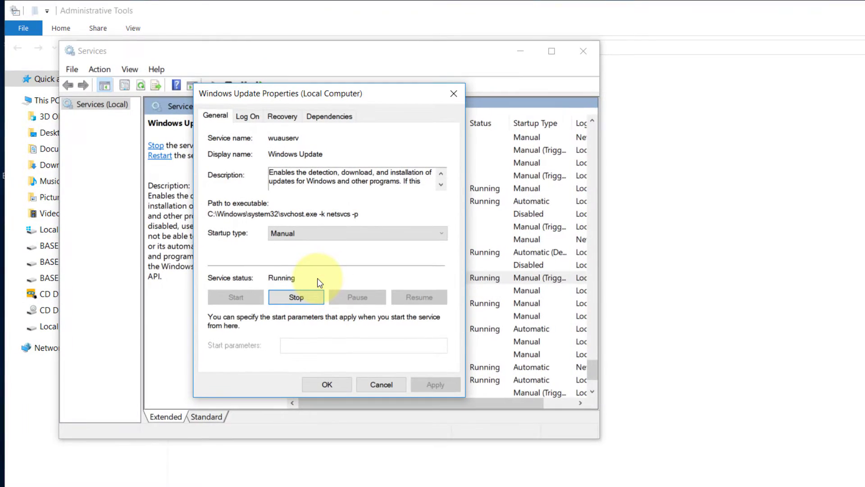
pyautogui.click(296, 296)
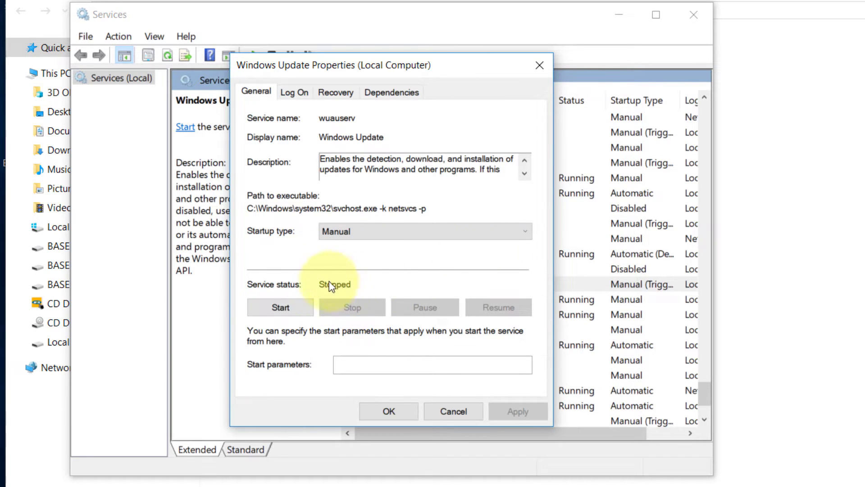
pyautogui.click(521, 230)
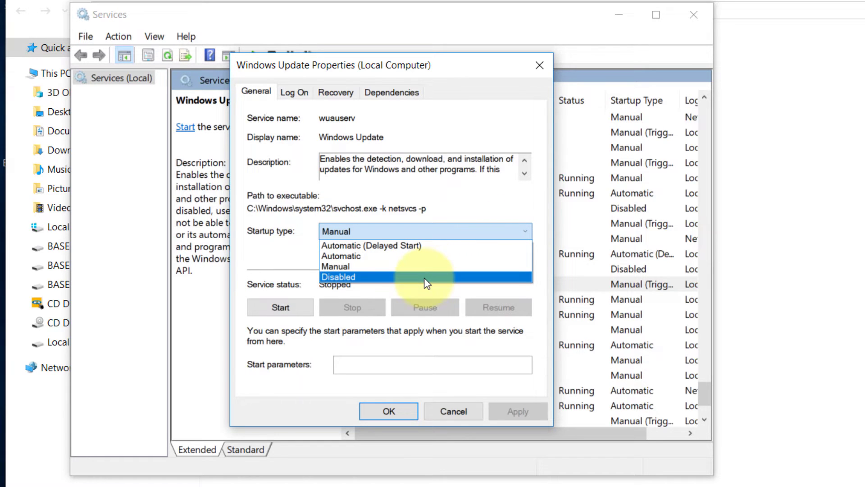
pyautogui.click(425, 277)
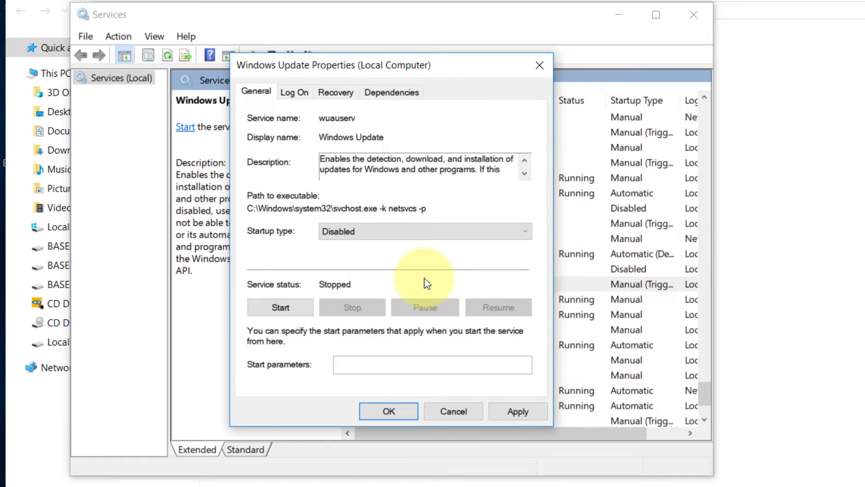
pyautogui.click(528, 416)
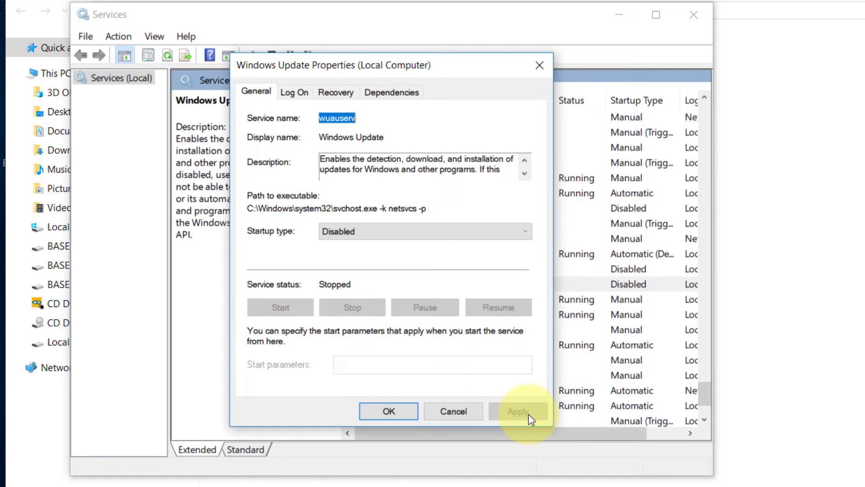
pyautogui.click(402, 415)
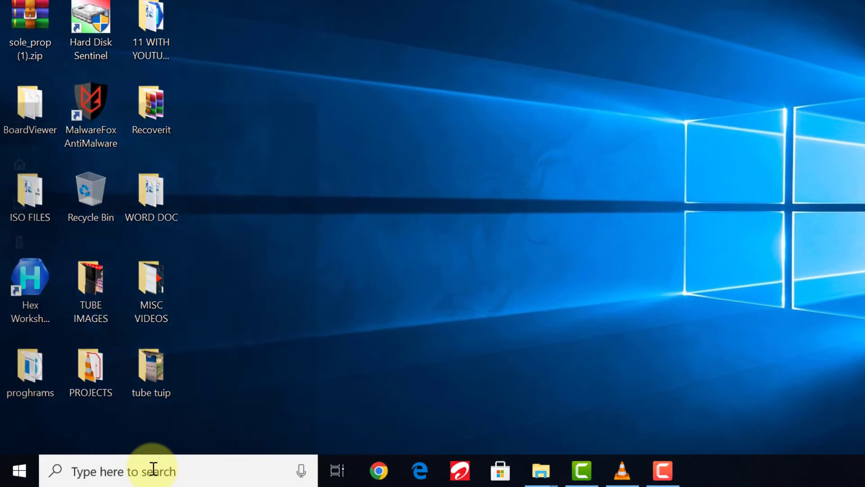
# - Search for 'MMC' and launch it, opening an empty Console1 window
pyautogui.click(128, 471)
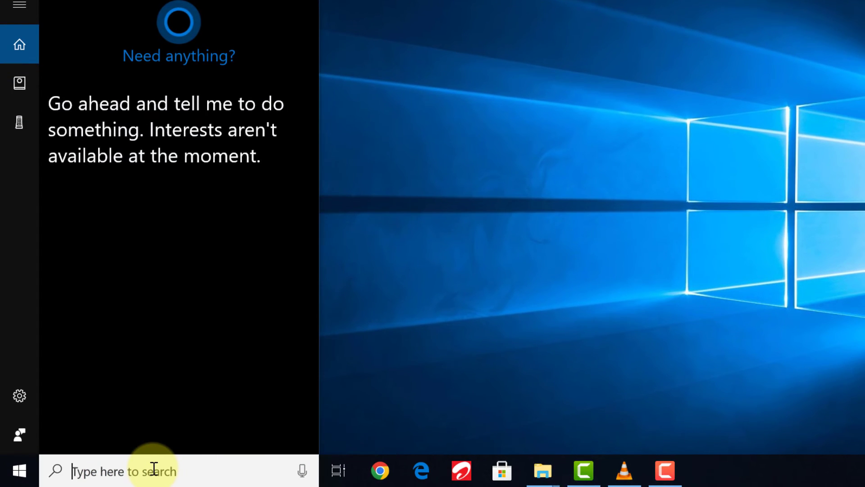
pyautogui.write('MMC')
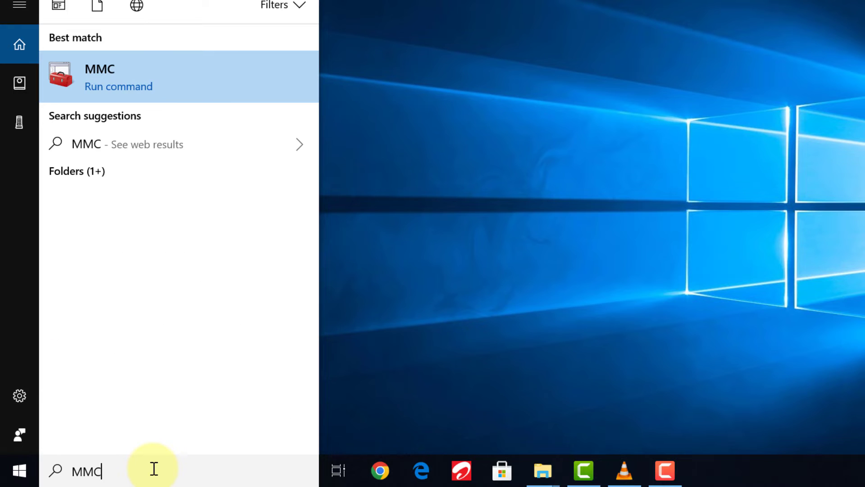
pyautogui.press('Return')
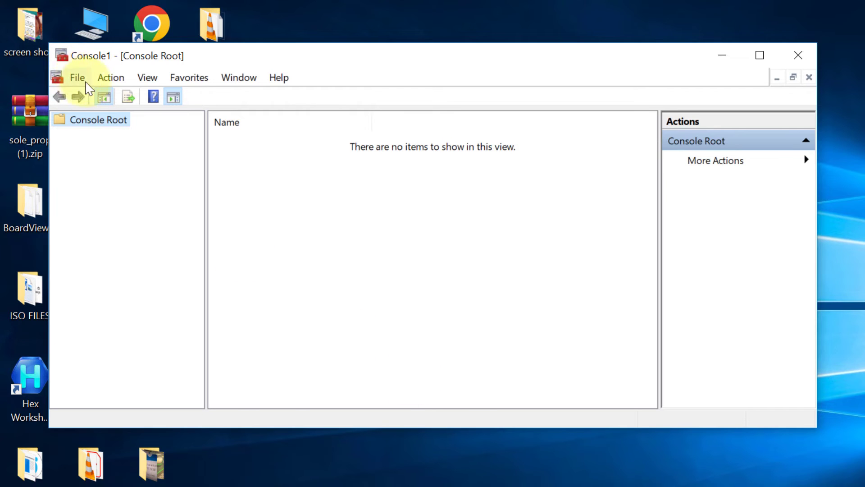
# - Add the Group Policy Object Editor snap-in for Local Computer via File > Add/Remove Snap-in
pyautogui.click(72, 78)
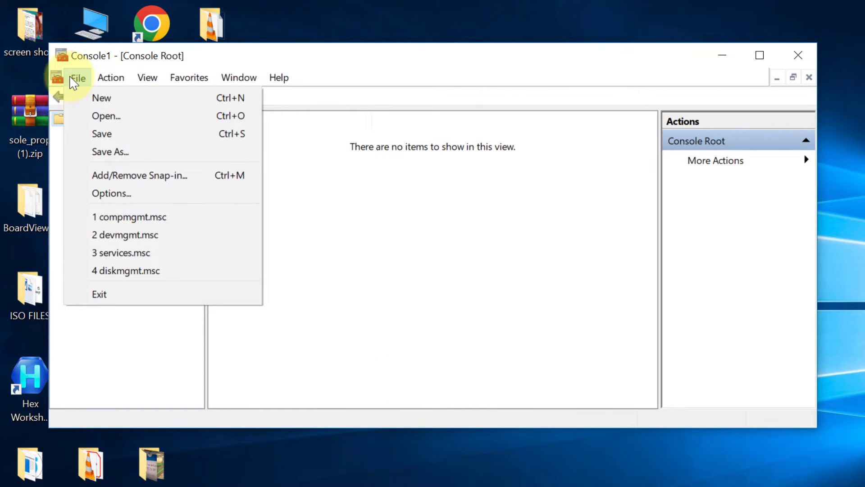
pyautogui.click(134, 181)
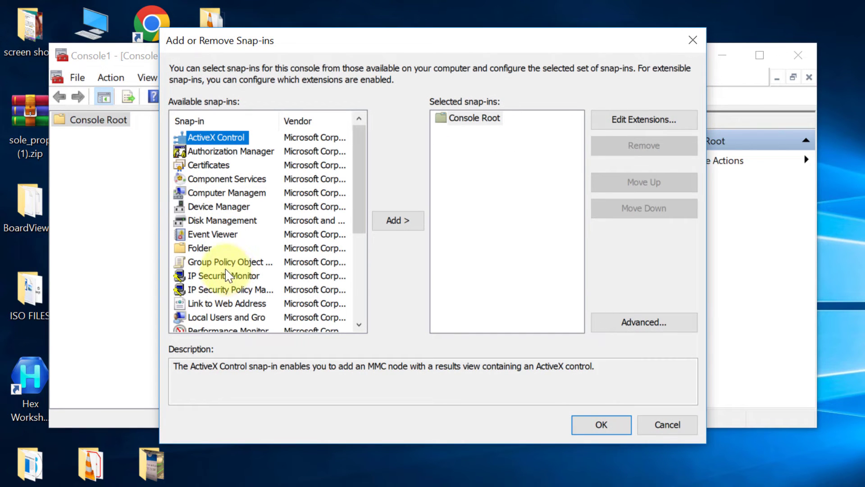
pyautogui.click(222, 263)
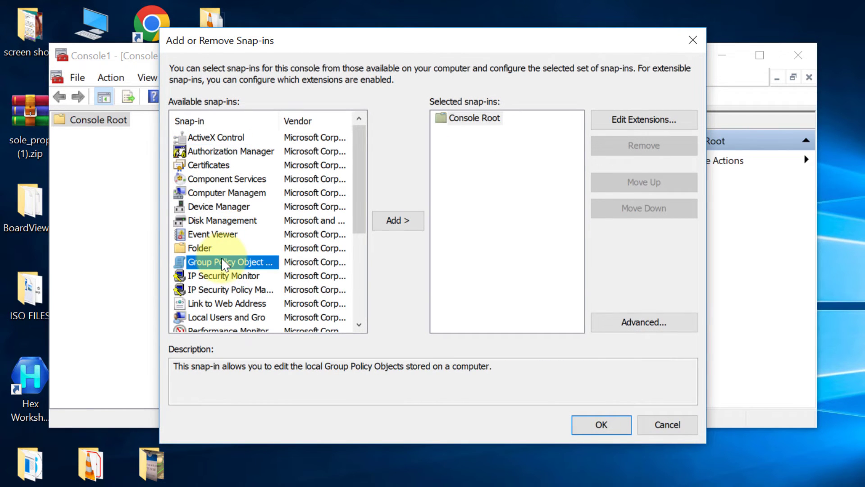
pyautogui.doubleClick(222, 264)
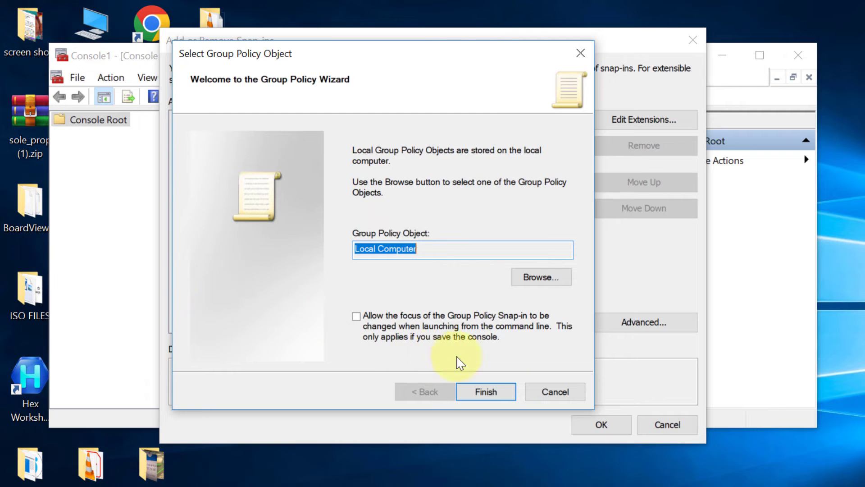
pyautogui.click(484, 392)
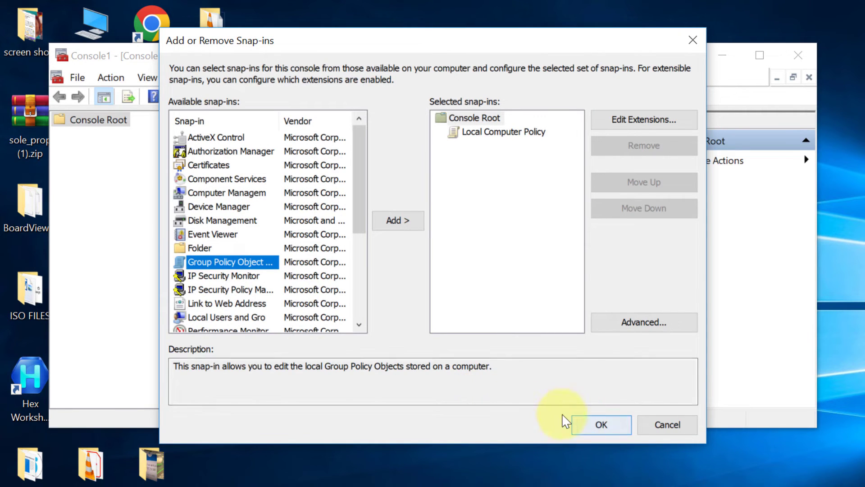
pyautogui.click(601, 426)
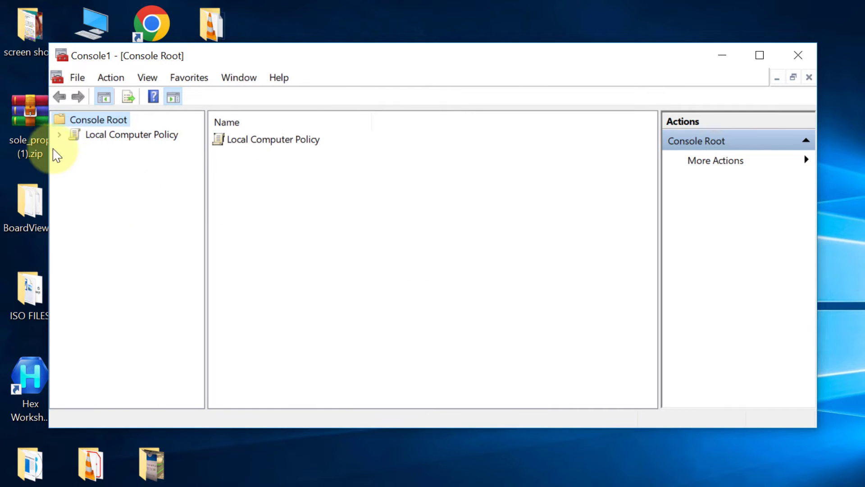
# - Expand Local Computer Policy > Computer Configuration > Administrative Templates > Windows Components
pyautogui.doubleClick(111, 138)
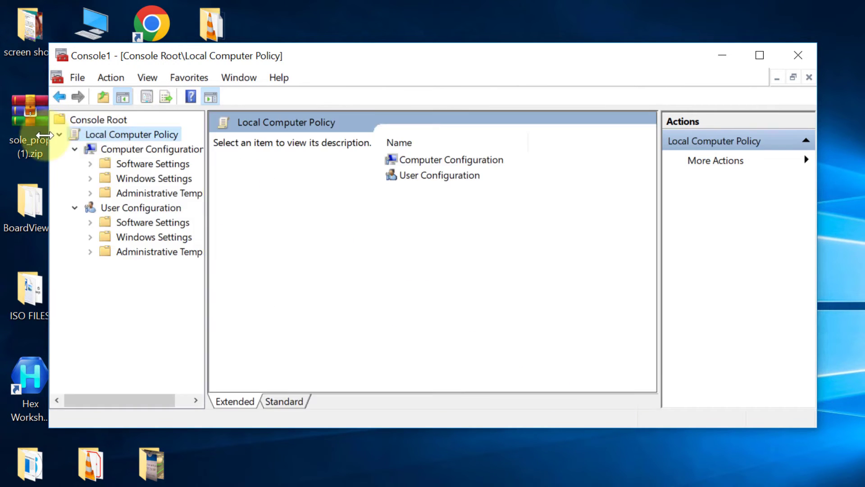
pyautogui.click(118, 196)
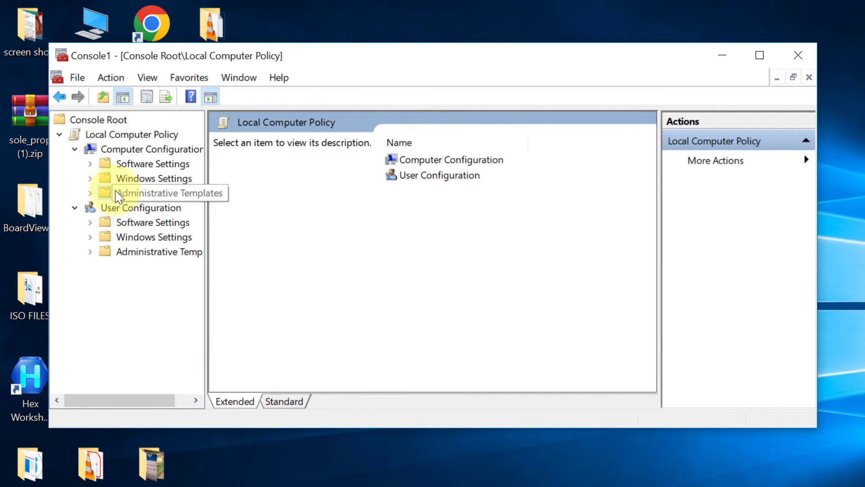
pyautogui.click(92, 194)
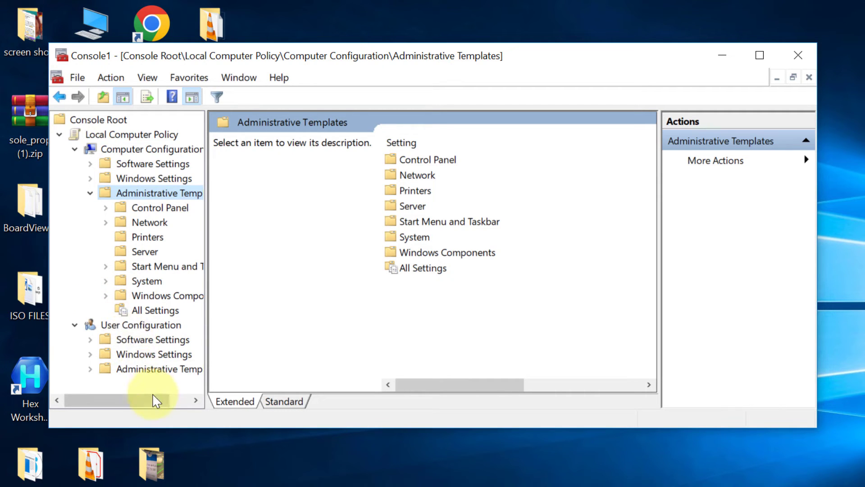
pyautogui.moveTo(155, 398); pyautogui.dragTo(183, 401)
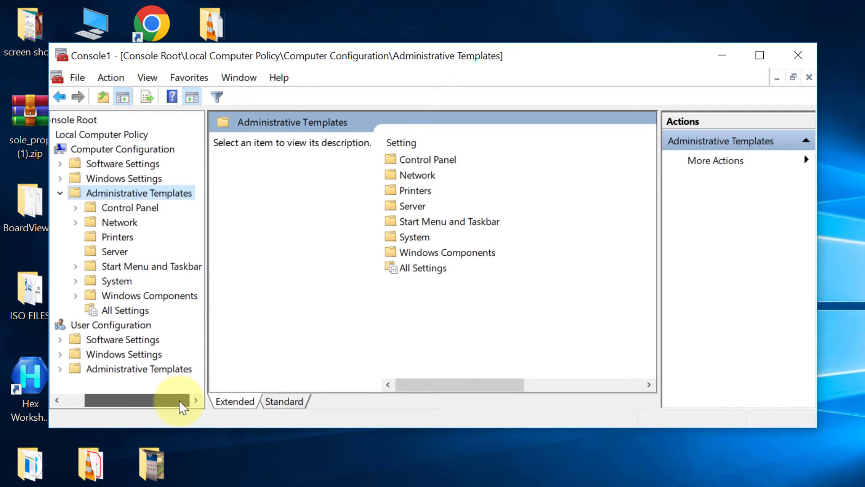
pyautogui.click(76, 296)
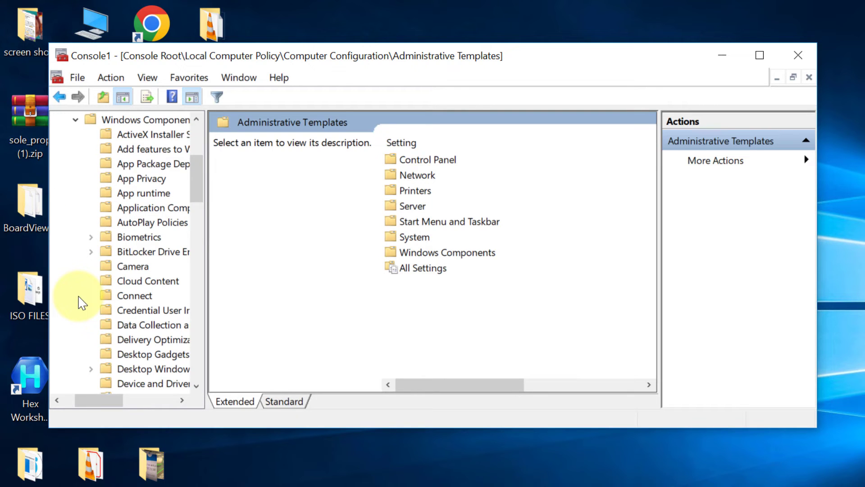
# - Scroll to the Windows Update folder and select it to list its 31 policy settings
pyautogui.scroll(-4, 179, 272)
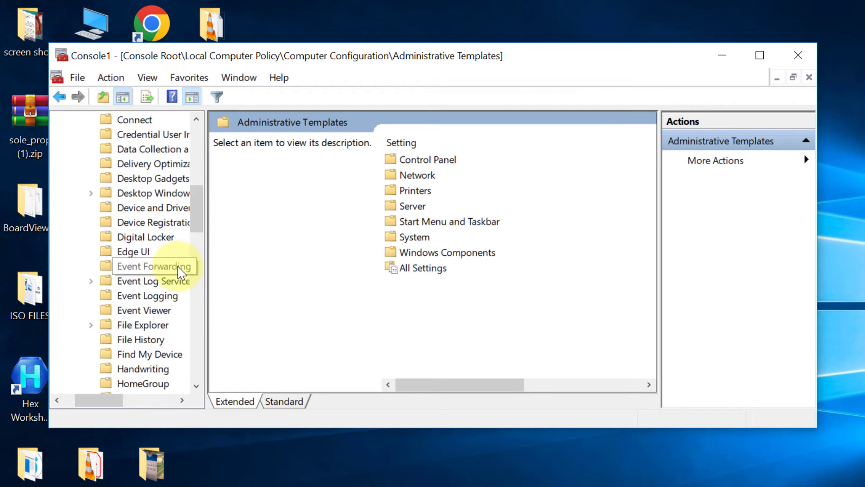
pyautogui.scroll(-12, 180, 272)
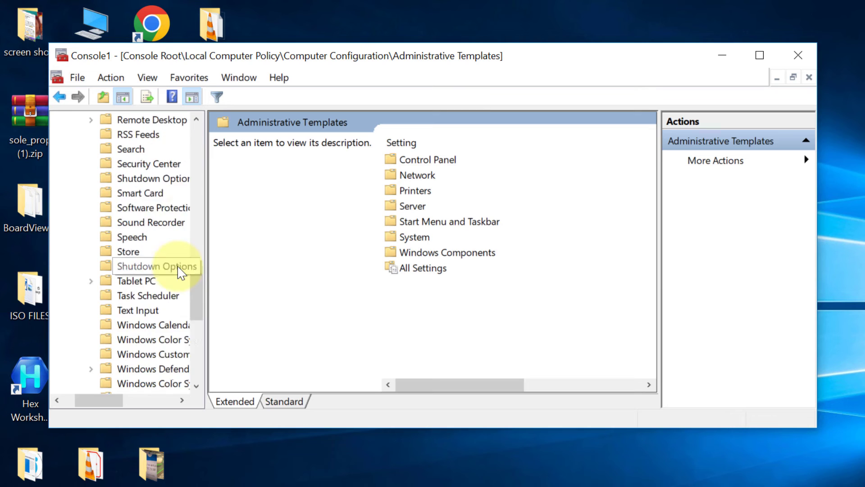
pyautogui.scroll(-2, 181, 272)
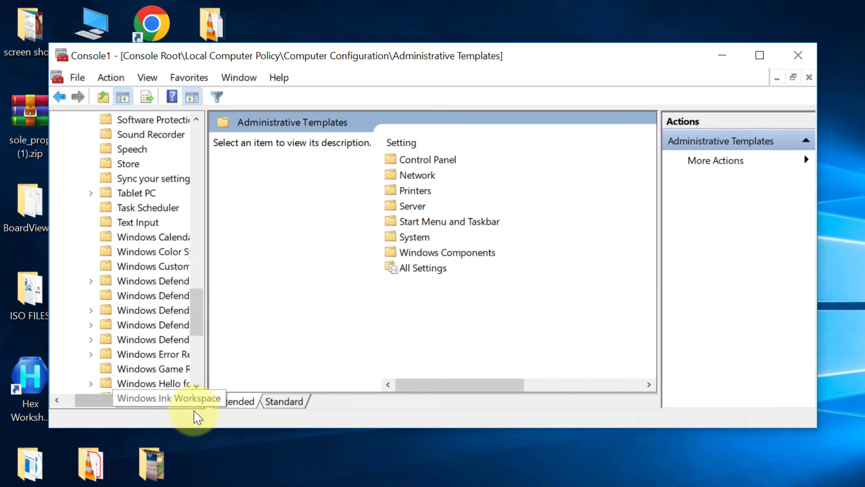
pyautogui.click(182, 400)
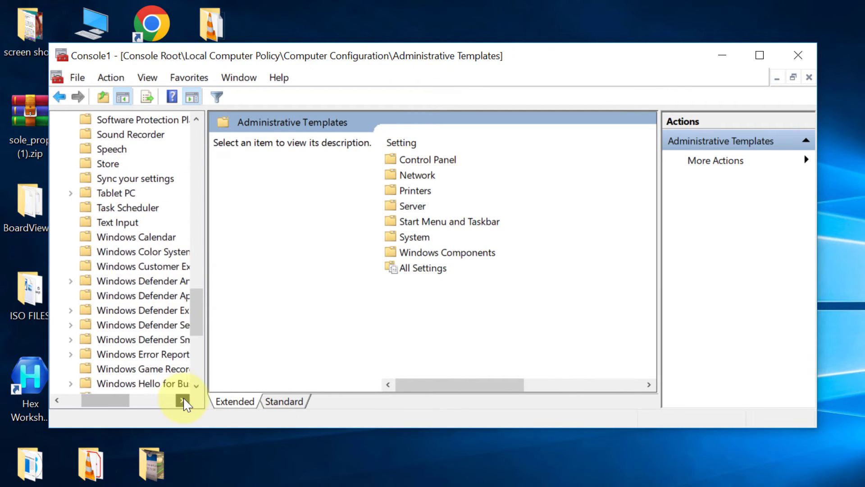
pyautogui.scroll(-3, 194, 349)
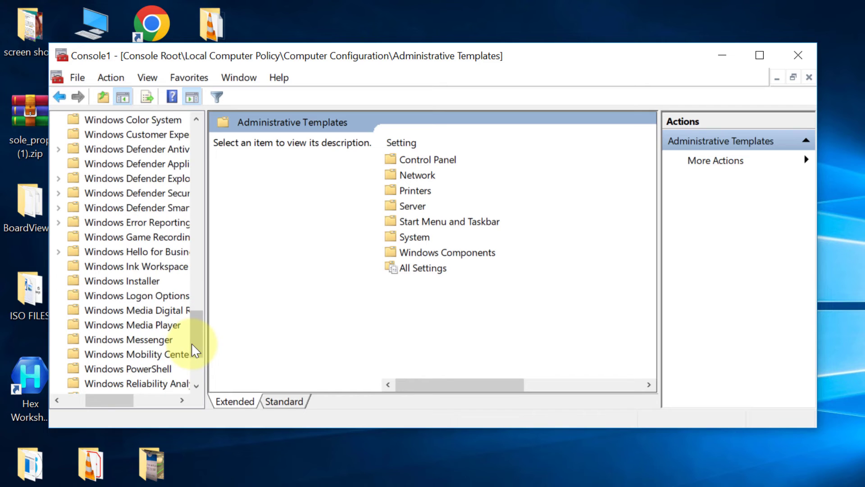
pyautogui.scroll(-2, 193, 347)
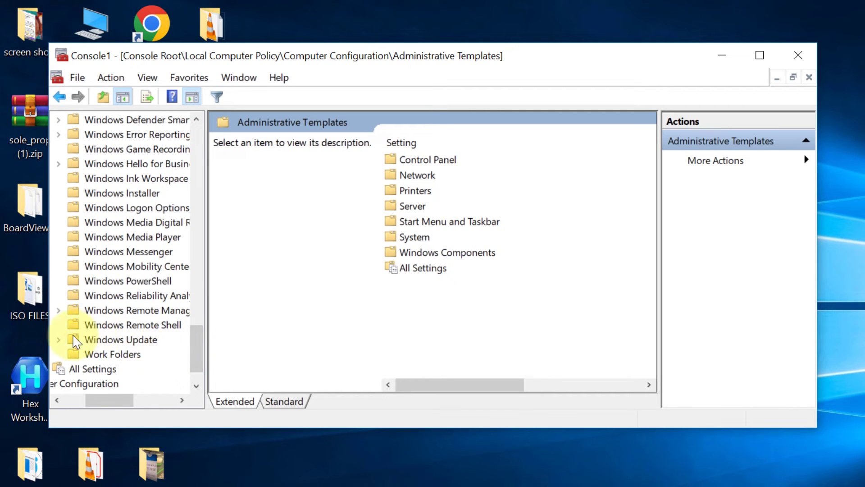
pyautogui.click(103, 341)
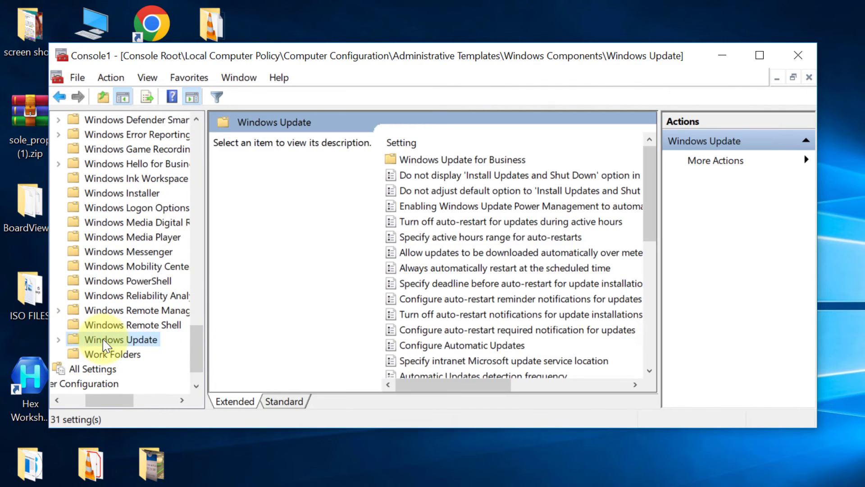
# - With the console maximized, switch the Configure Automatic Updates policy to Disabled and apply it
pyautogui.click(760, 55)
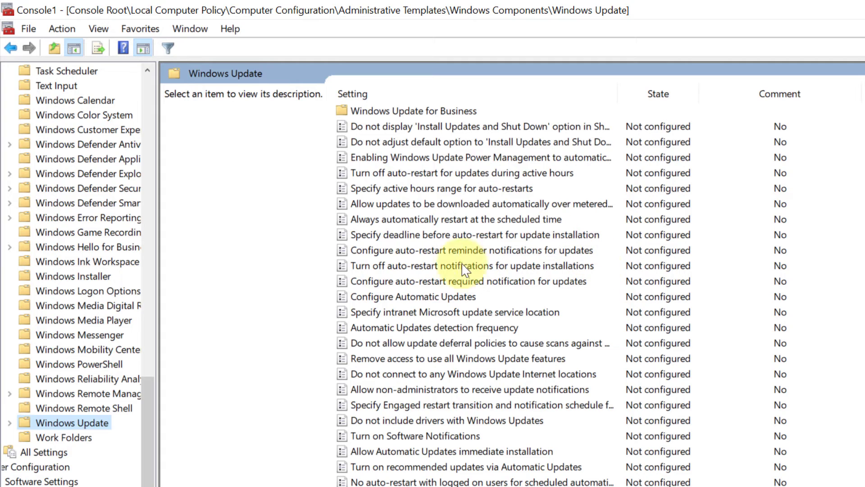
pyautogui.doubleClick(394, 297)
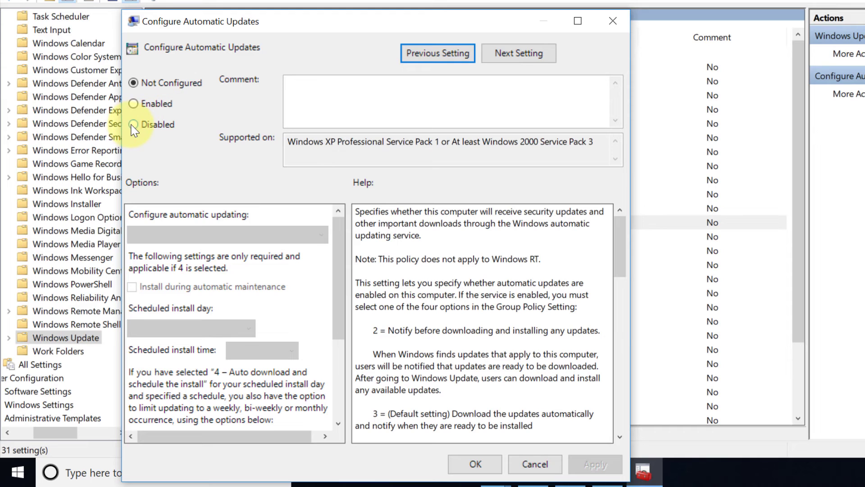
pyautogui.click(133, 125)
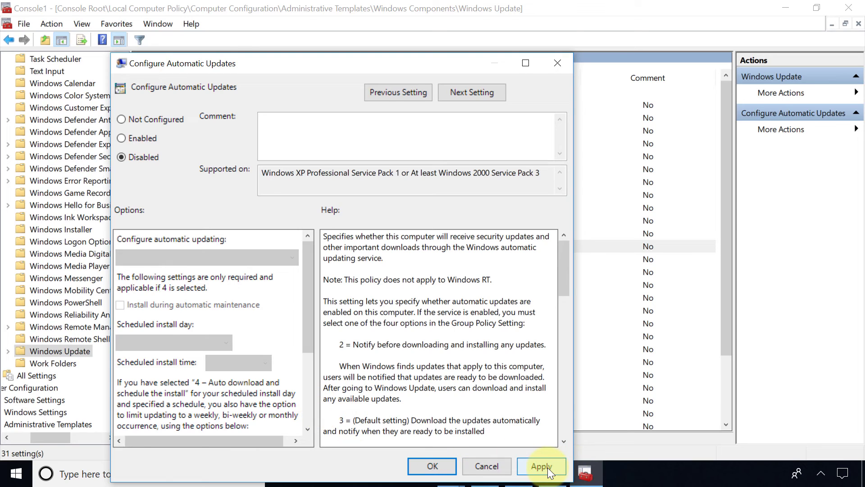
pyautogui.click(547, 467)
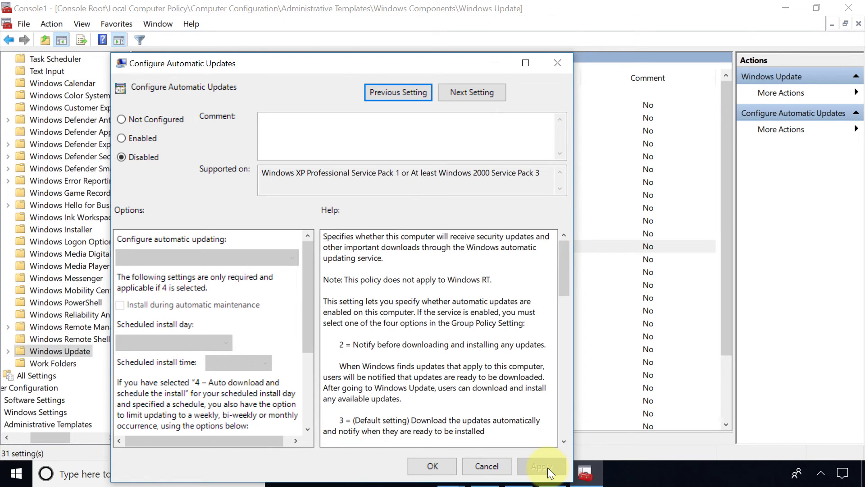
pyautogui.click(434, 466)
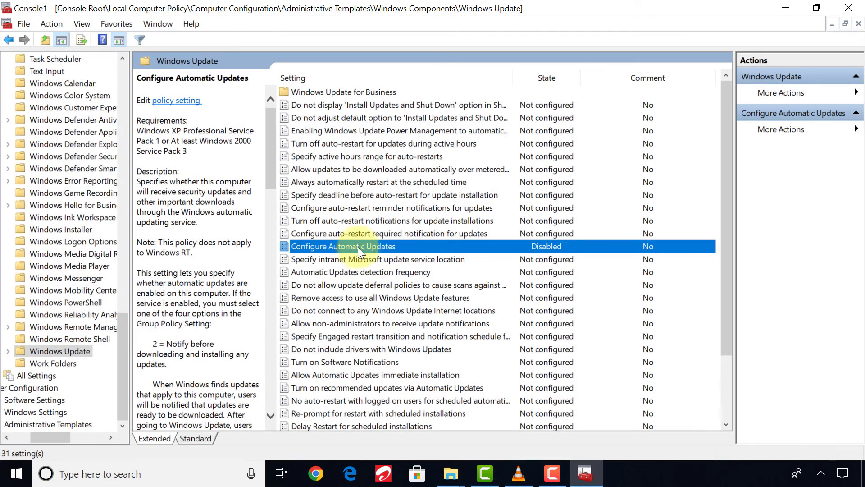
# - Enable Configure Automatic Updates with option '2 - Notify for download and auto install' and apply it
pyautogui.doubleClick(360, 247)
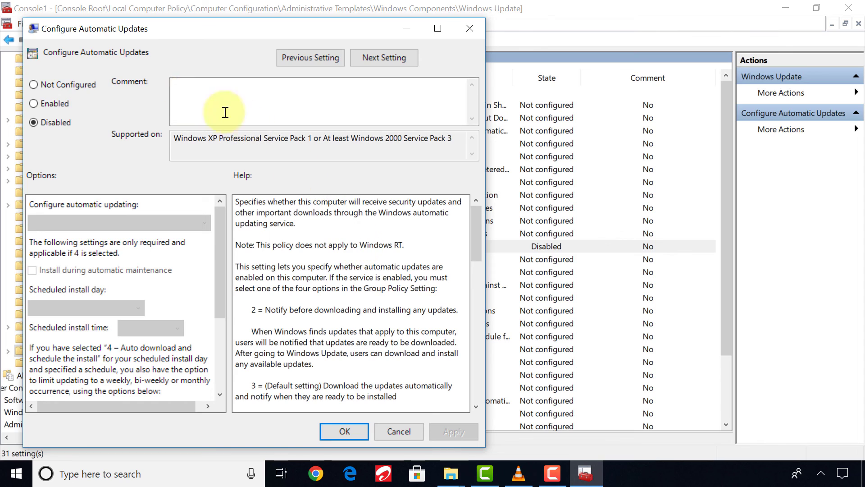
pyautogui.click(33, 103)
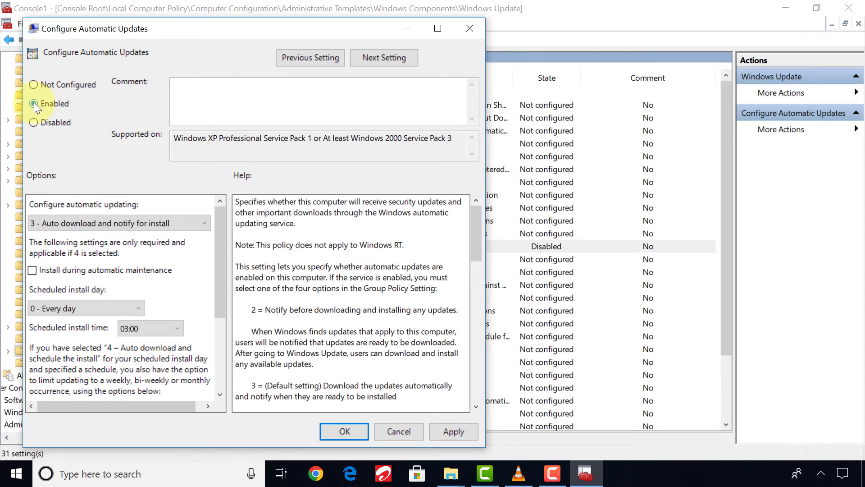
pyautogui.click(202, 222)
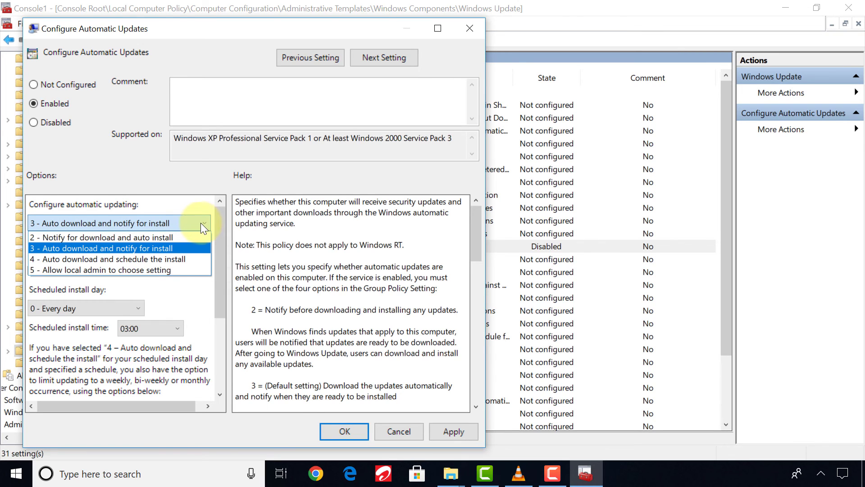
pyautogui.click(151, 237)
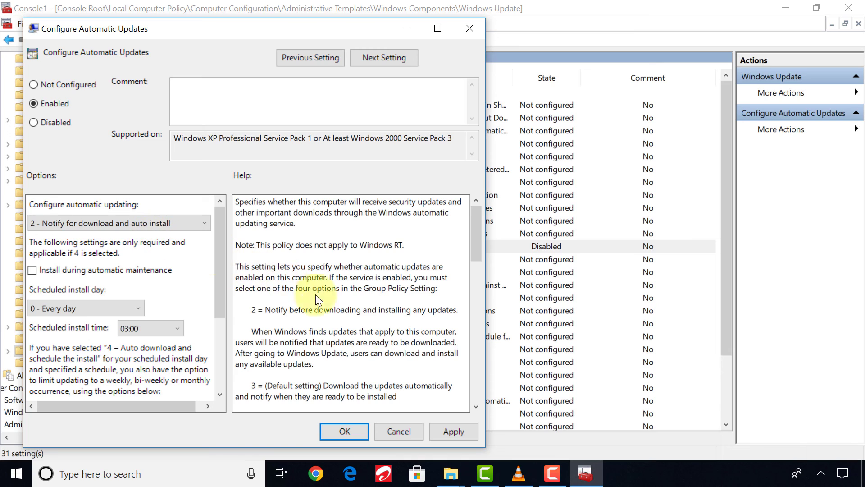
pyautogui.click(453, 432)
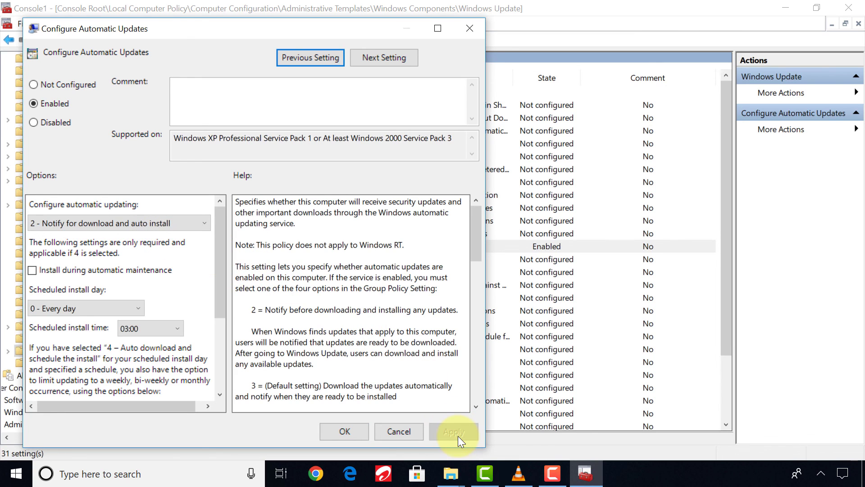
pyautogui.click(349, 432)
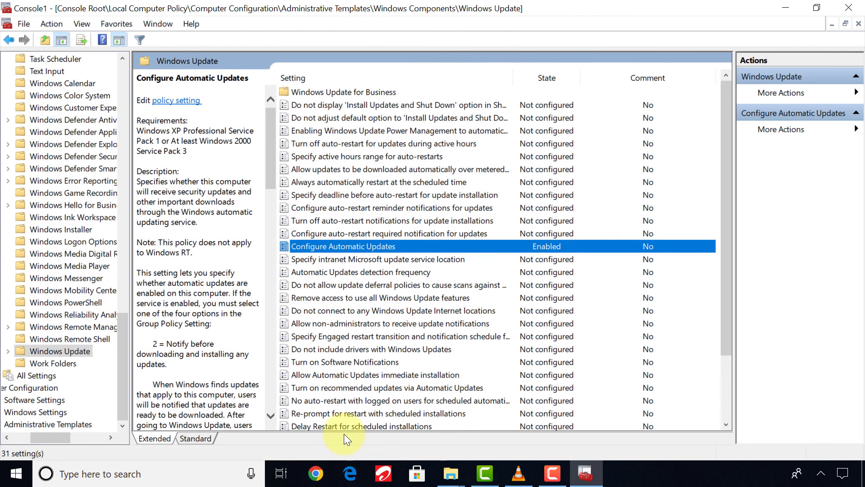